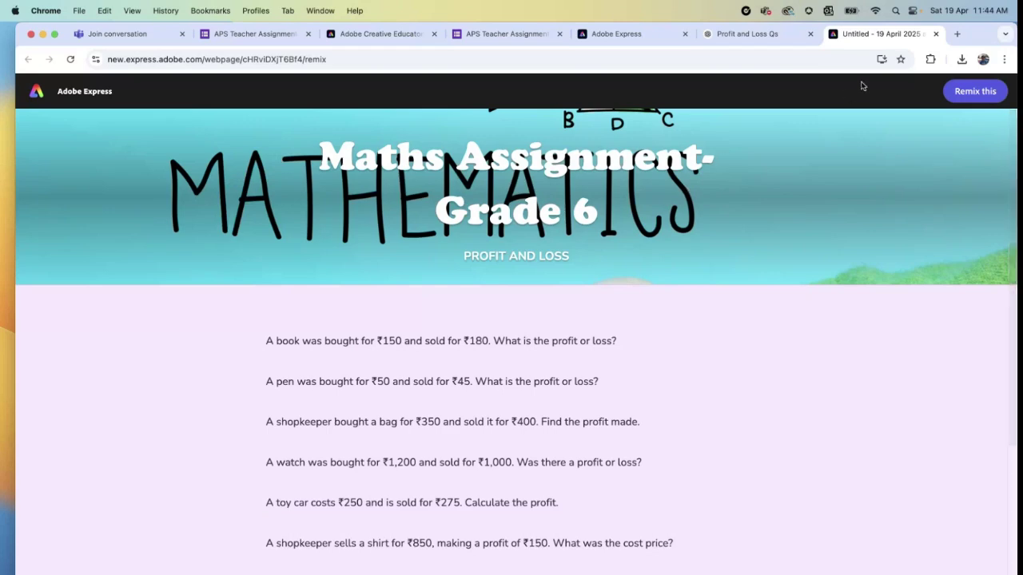
Remix the shared 'Maths Assignment- Grade 6' webpage into an editable copy.
click(964, 98)
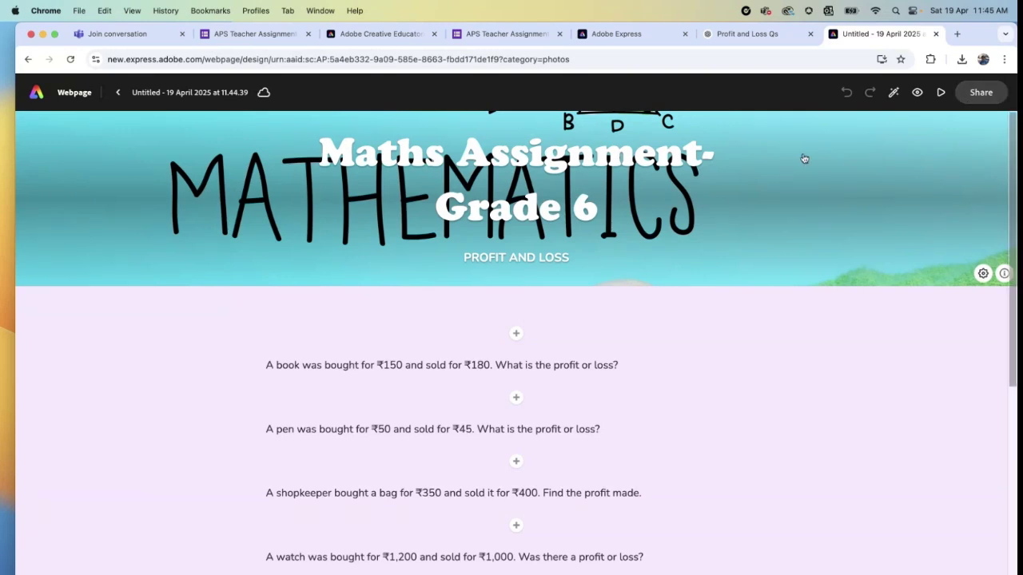
Scroll down the remixed page to the first profit-and-loss question.
scroll(542, 334, down, 1)
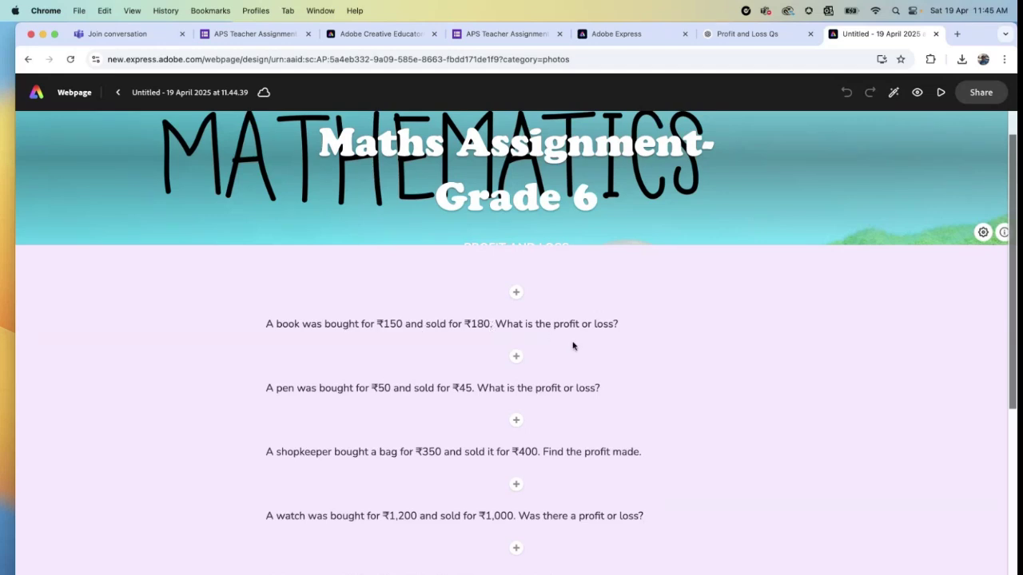
Add a text block under the book question: 'Cp =150 Rs; Sp = 180 Rs; Profit =Sp-Cp' and 'Profit = 180-150 = 30'.
click(516, 359)
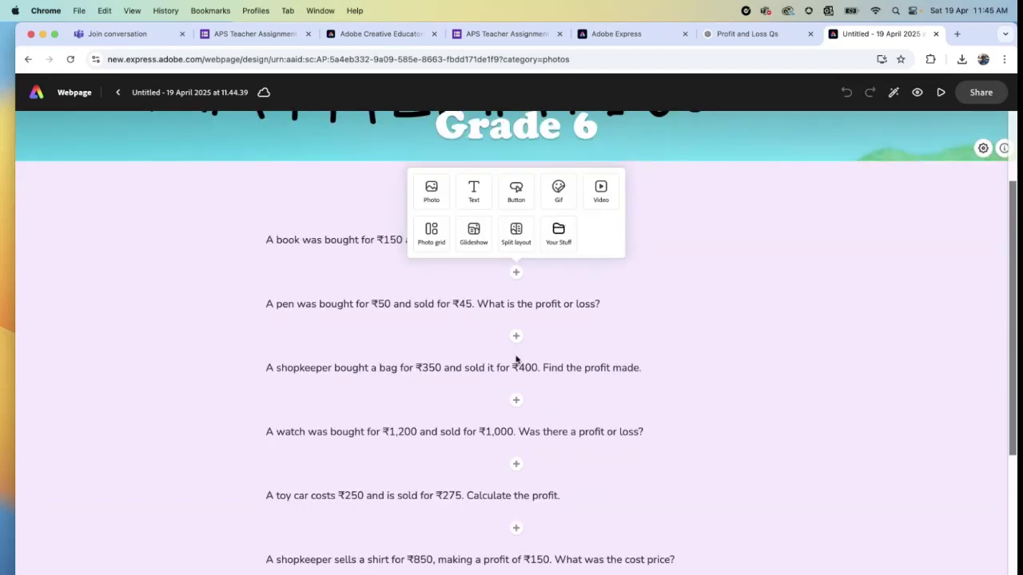
click(473, 191)
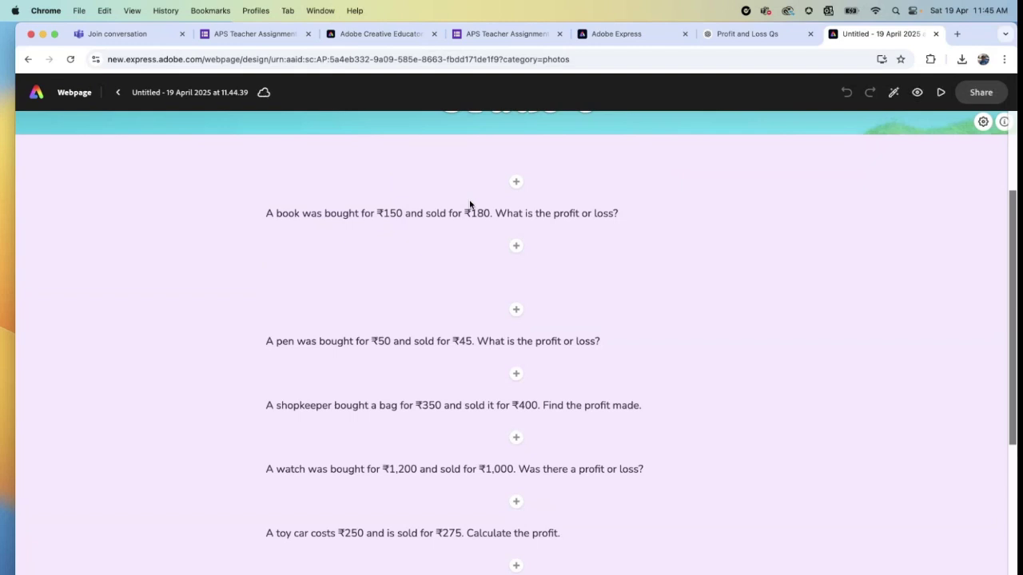
text(Cp =150)
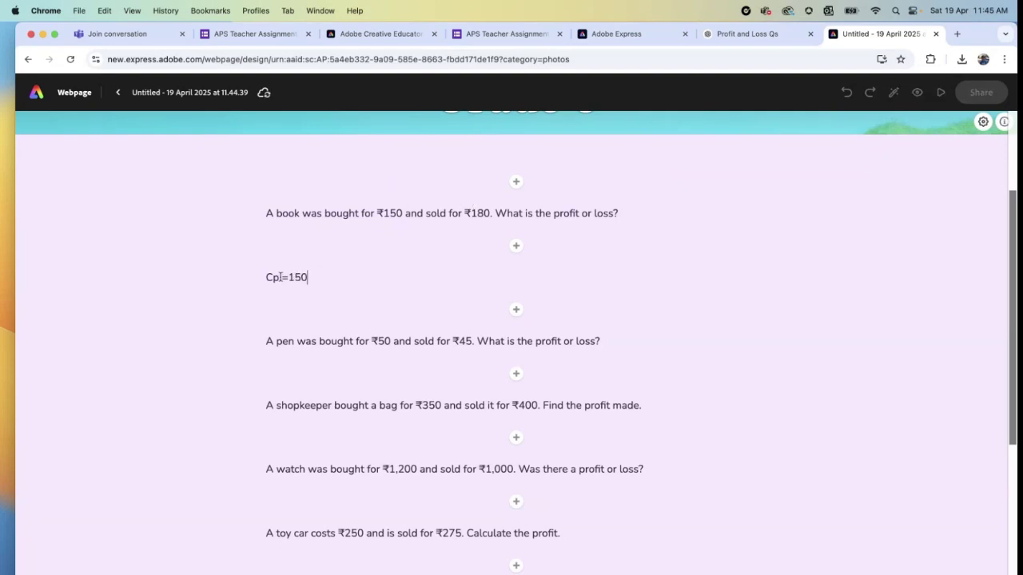
text( Rs; Sp = 180 )
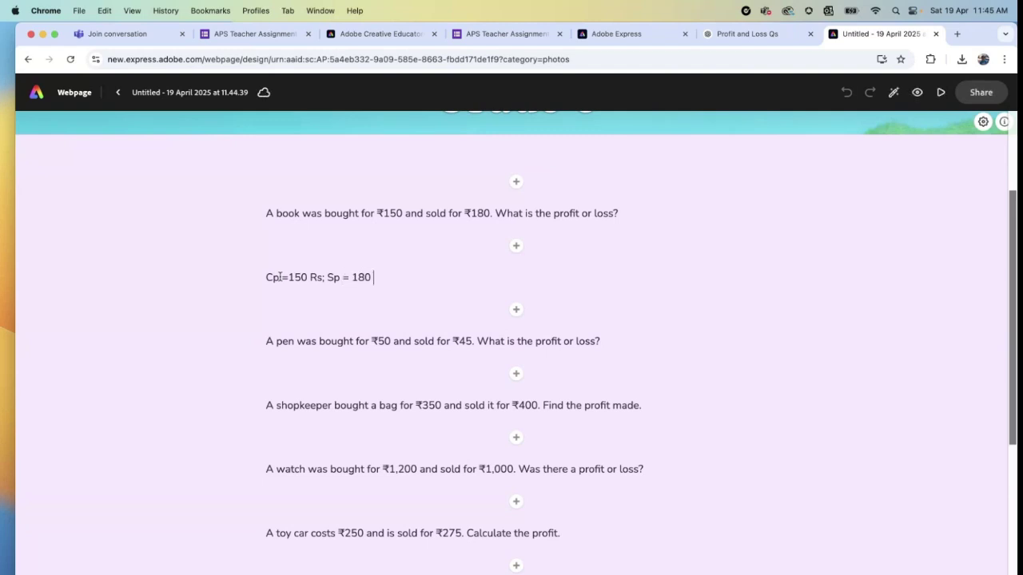
text(Rs; Profit)
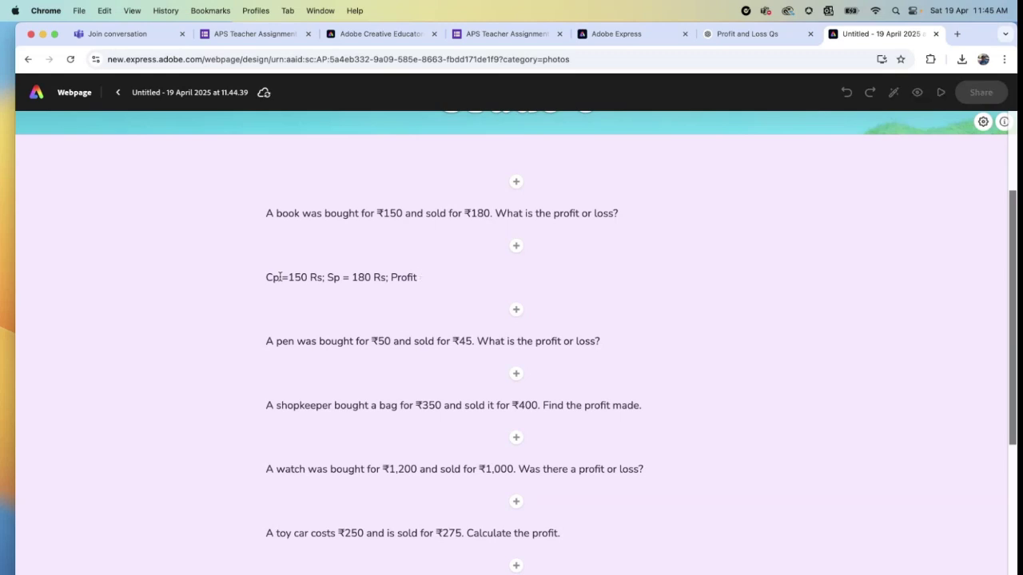
text( =Sp=)
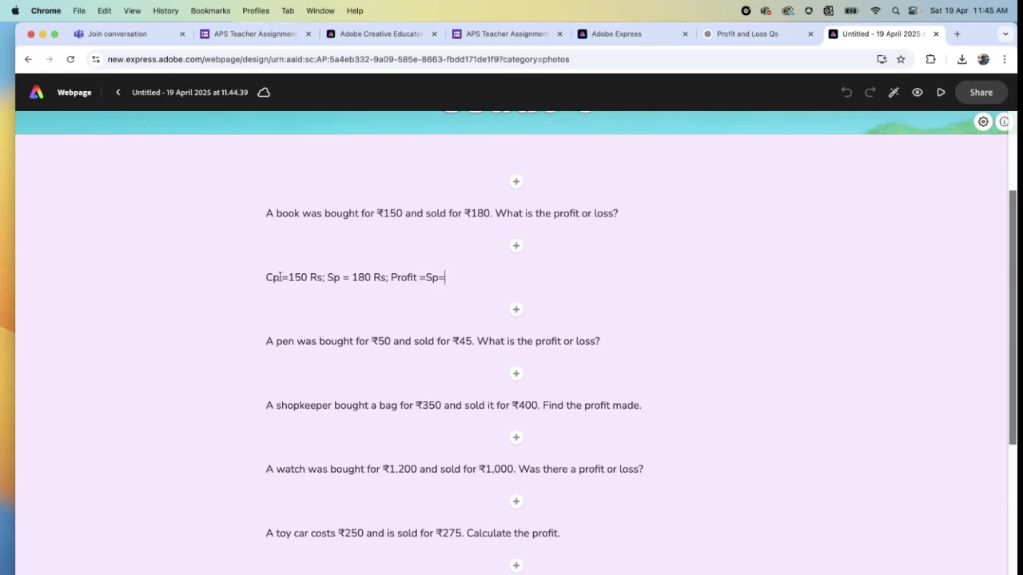
key(BackSpace)
text(-Cp)
key(Return)
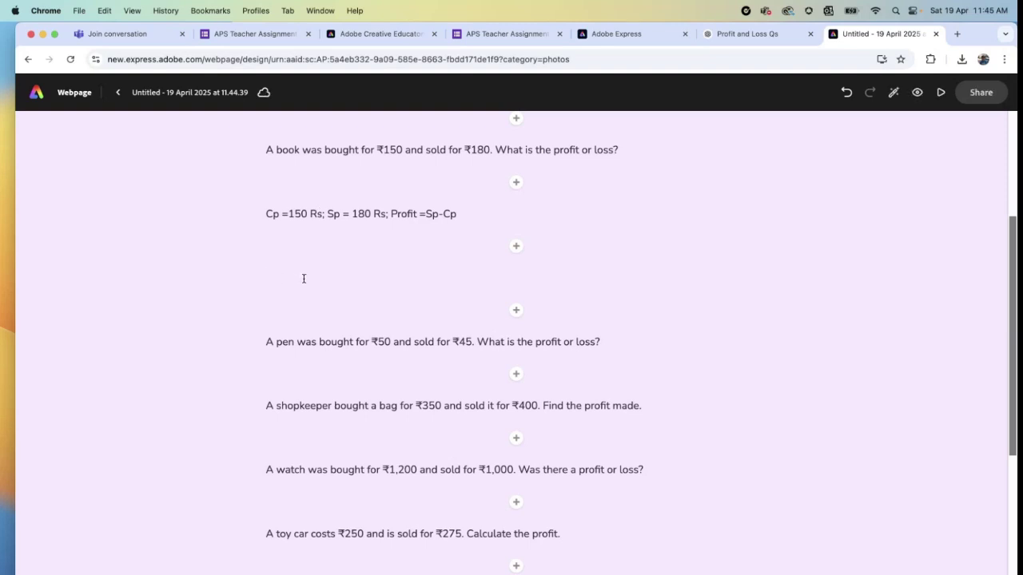
text(Profit = 180-150 = 30 rs)
key(BackSpace)
key(BackSpace)
Correct the result line's unit to 'Rs' and close the preview.
text(TS)
key(BackSpace)
key(BackSpace)
text(Rs)
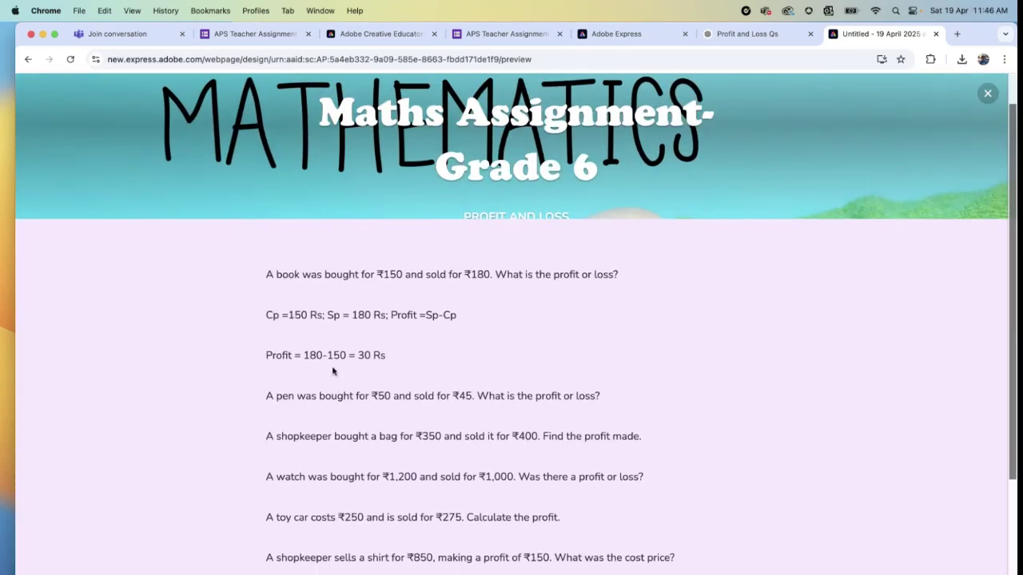
click(988, 93)
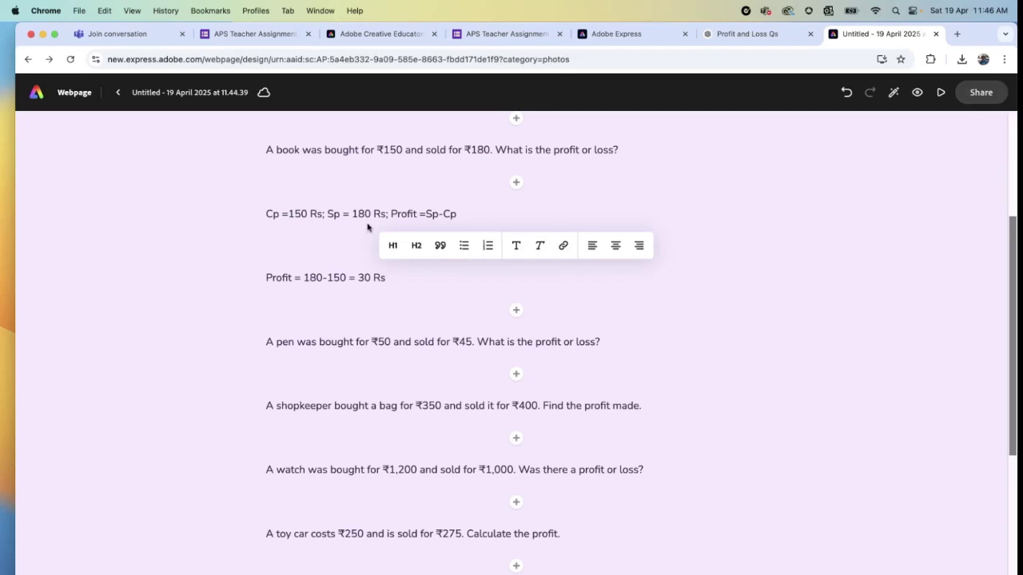
Prefix the worked answer with 'Ans' and number the book question '1.'.
click(267, 213)
text(Ans)
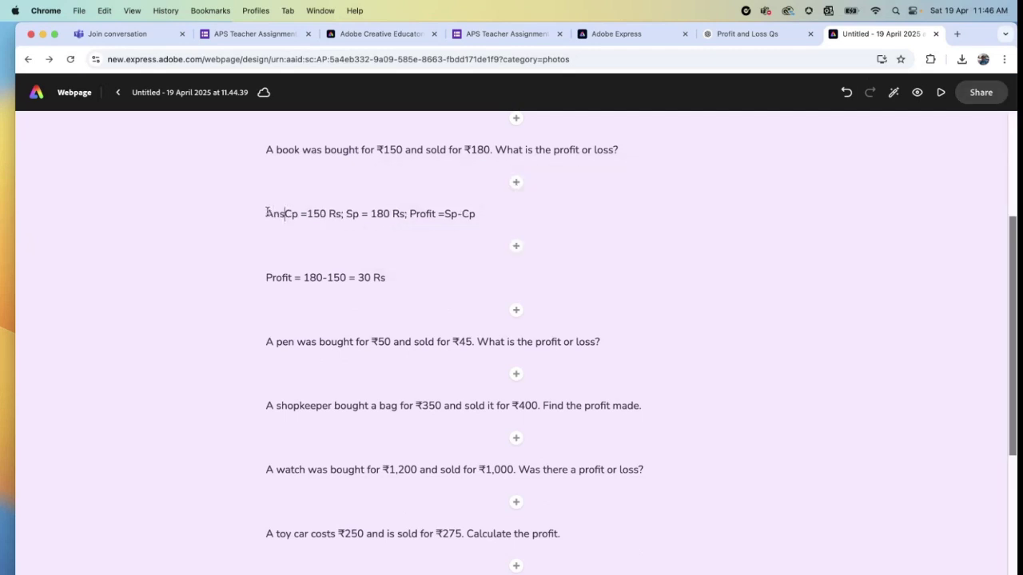
click(266, 150)
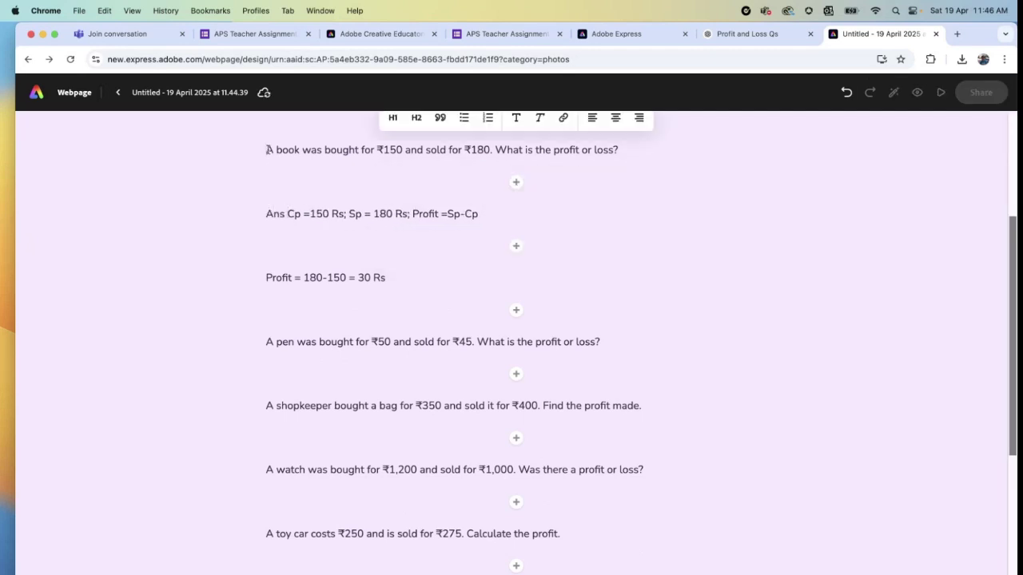
text(1.)
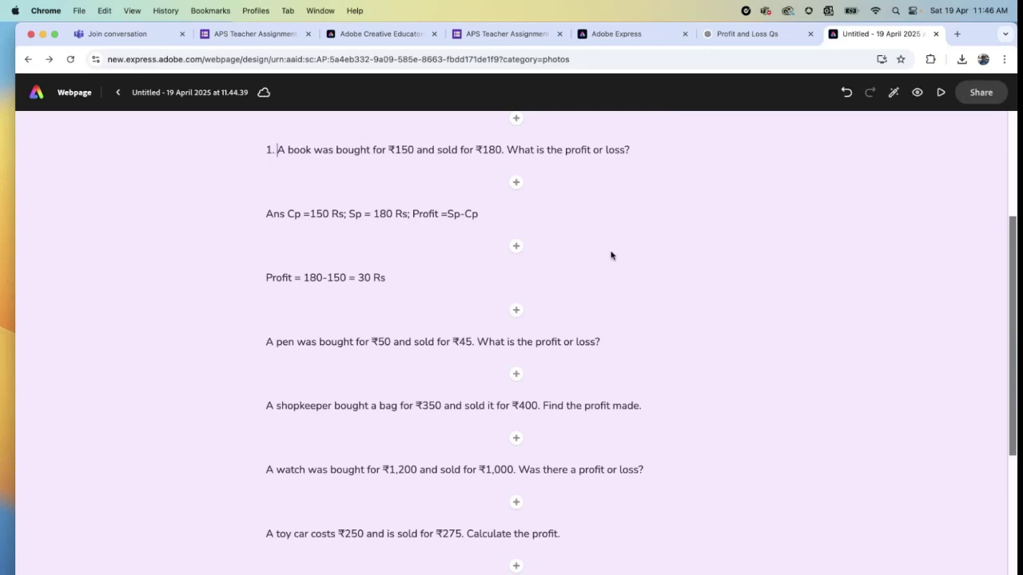
click(653, 272)
Add a photo block at the page end with the uploaded handwritten profit-working photo.
click(863, 329)
scroll(629, 488, down, 2)
scroll(630, 488, down, 8)
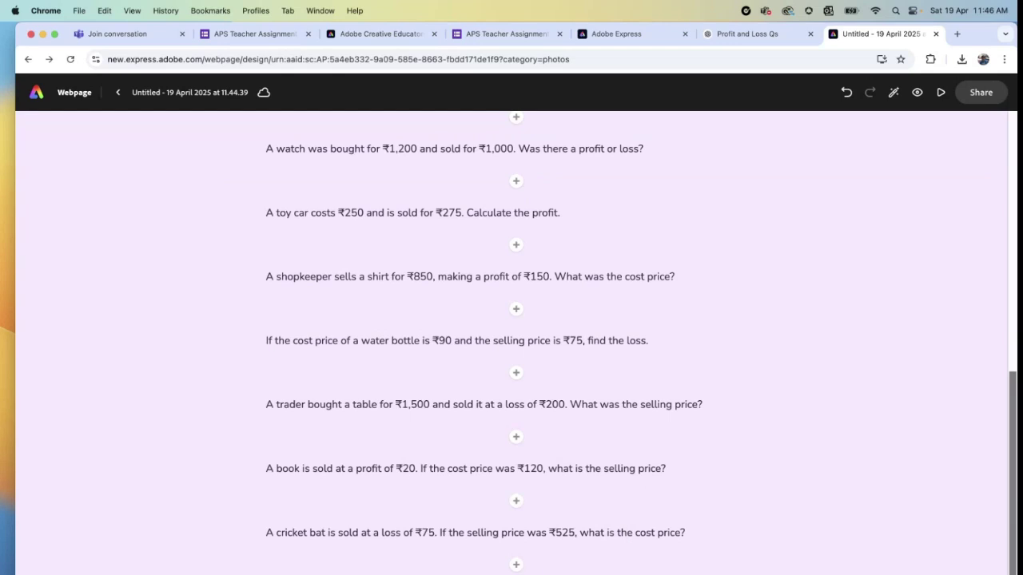
click(516, 566)
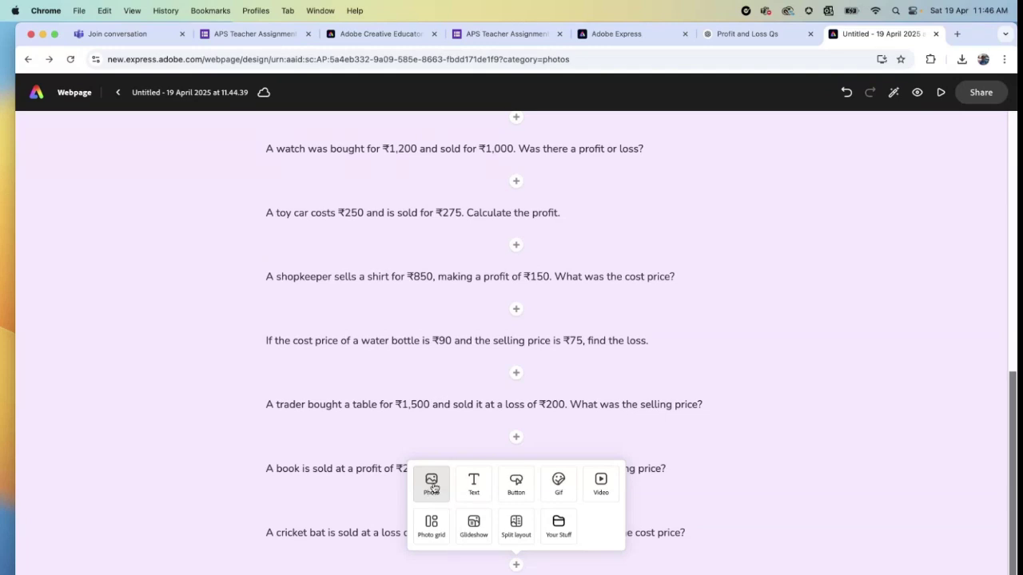
click(432, 484)
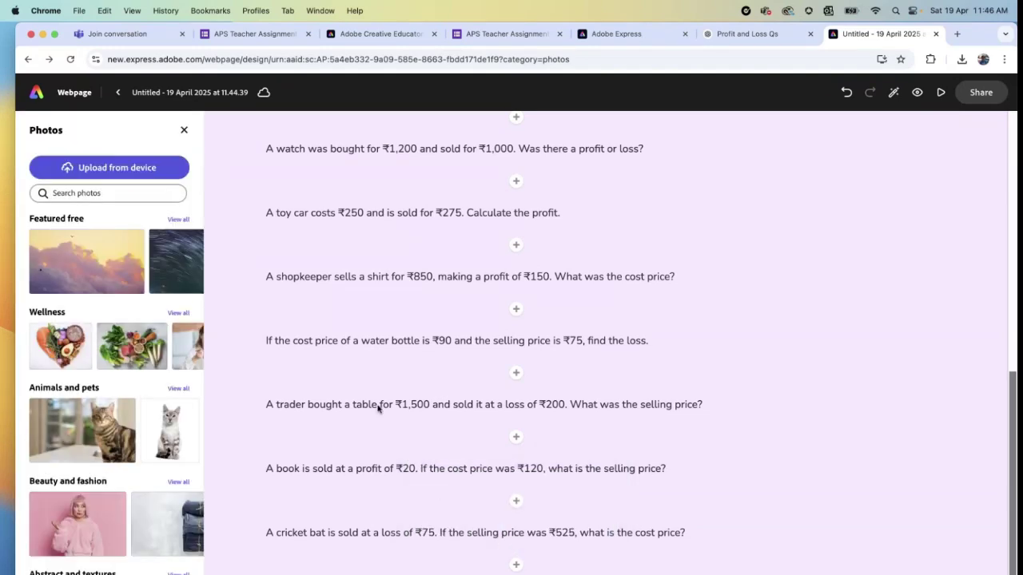
click(127, 175)
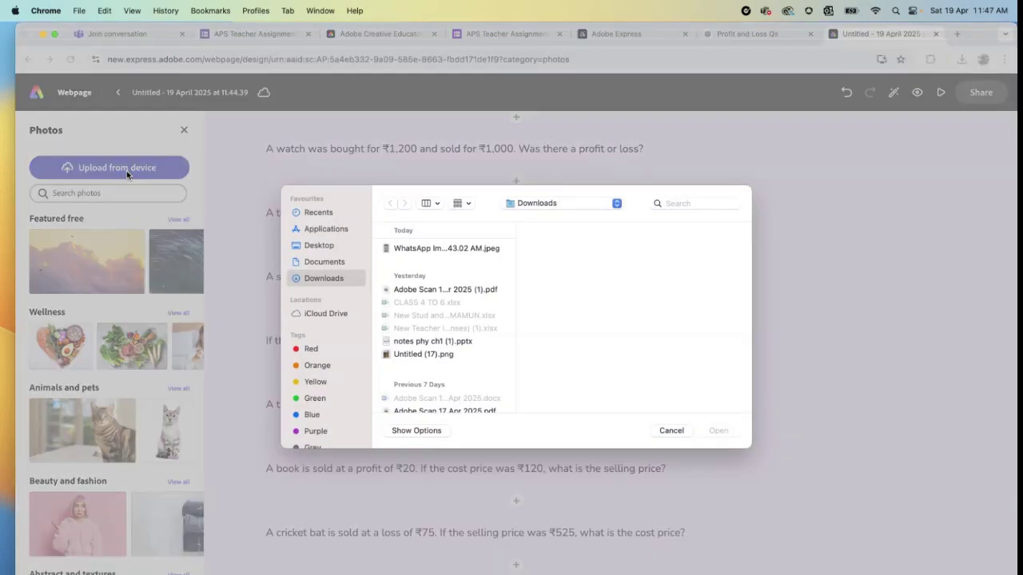
click(432, 249)
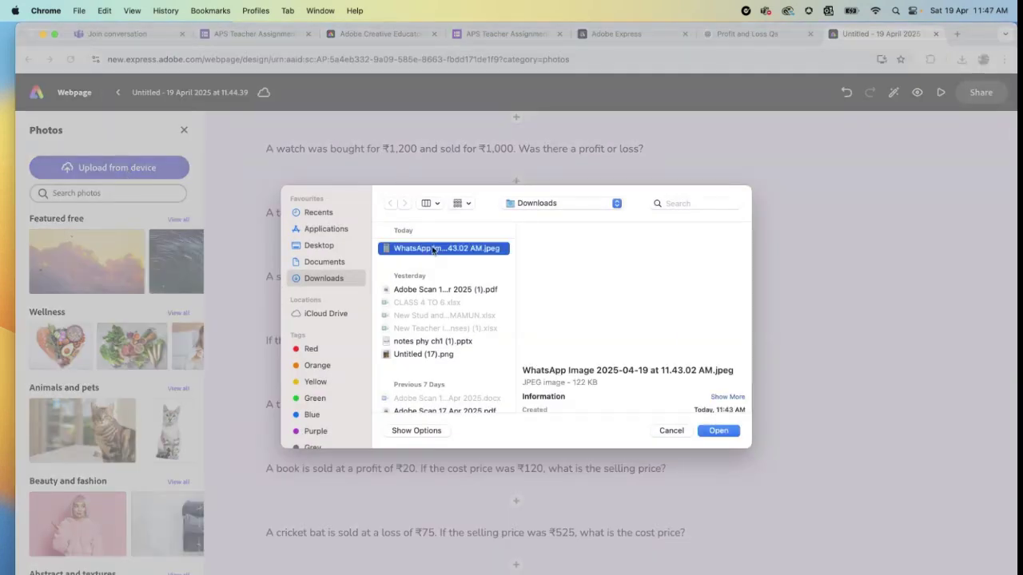
click(723, 434)
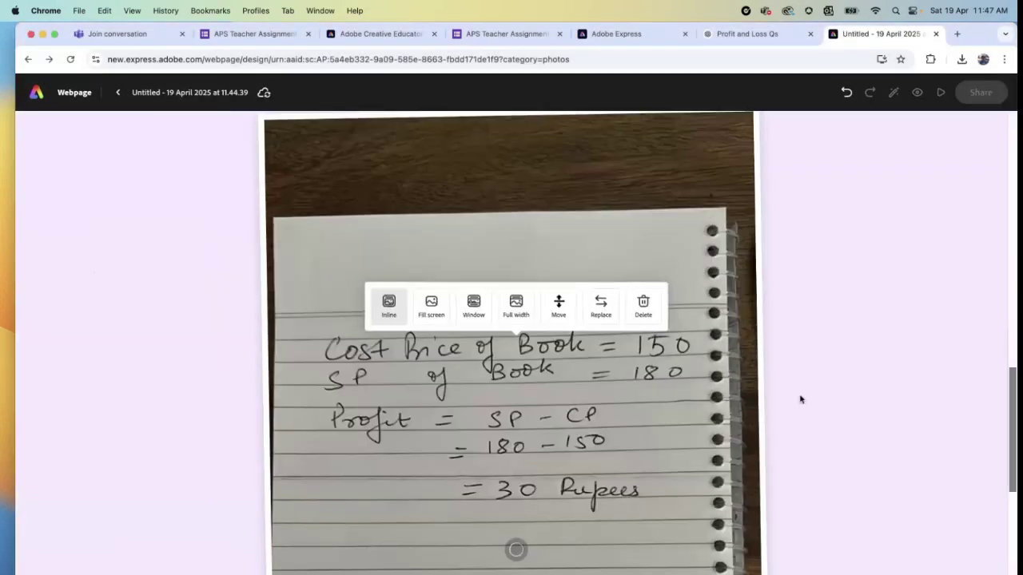
scroll(831, 390, down, 5)
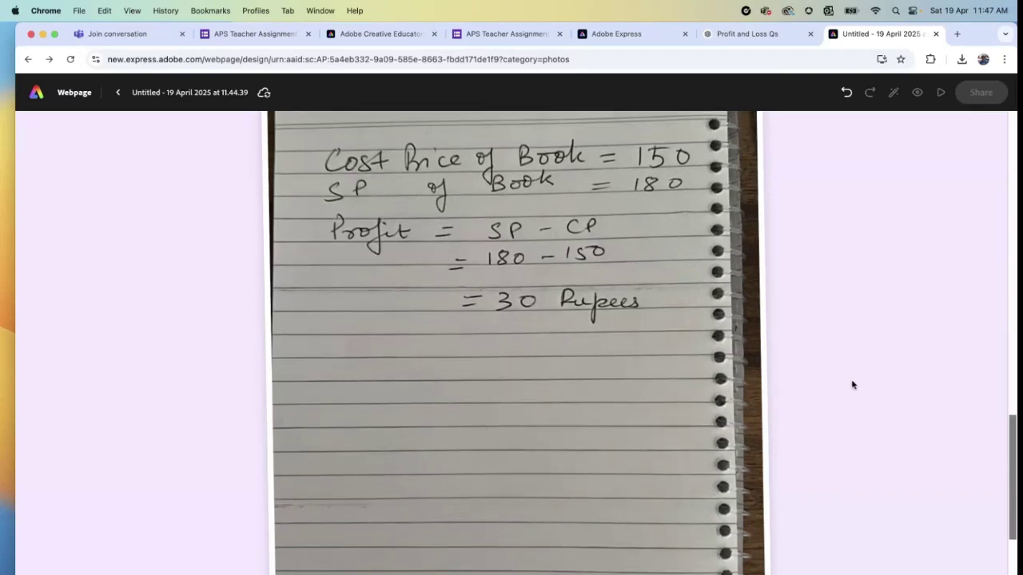
scroll(852, 384, up, 1)
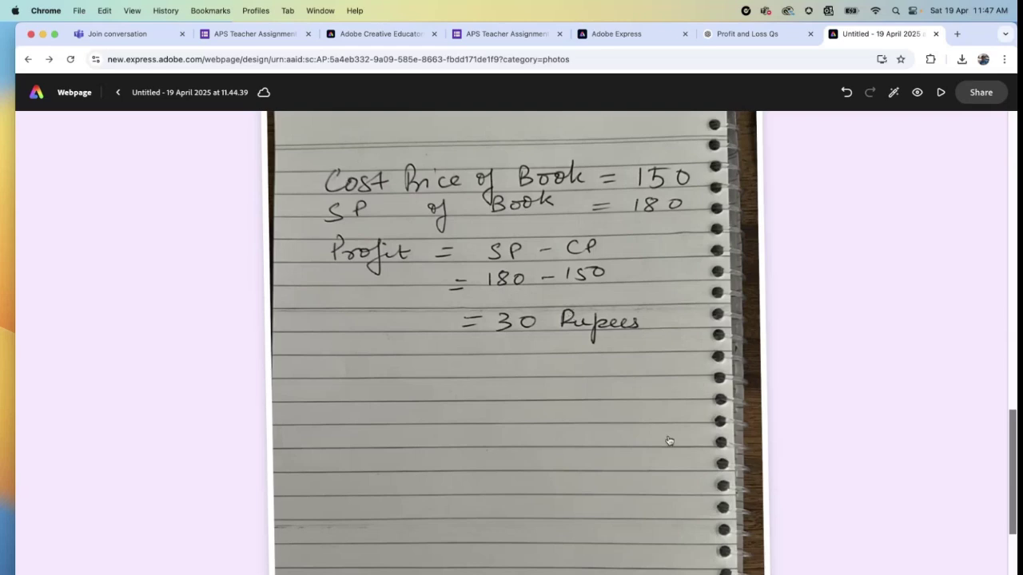
scroll(429, 427, down, 2)
scroll(430, 426, down, 3)
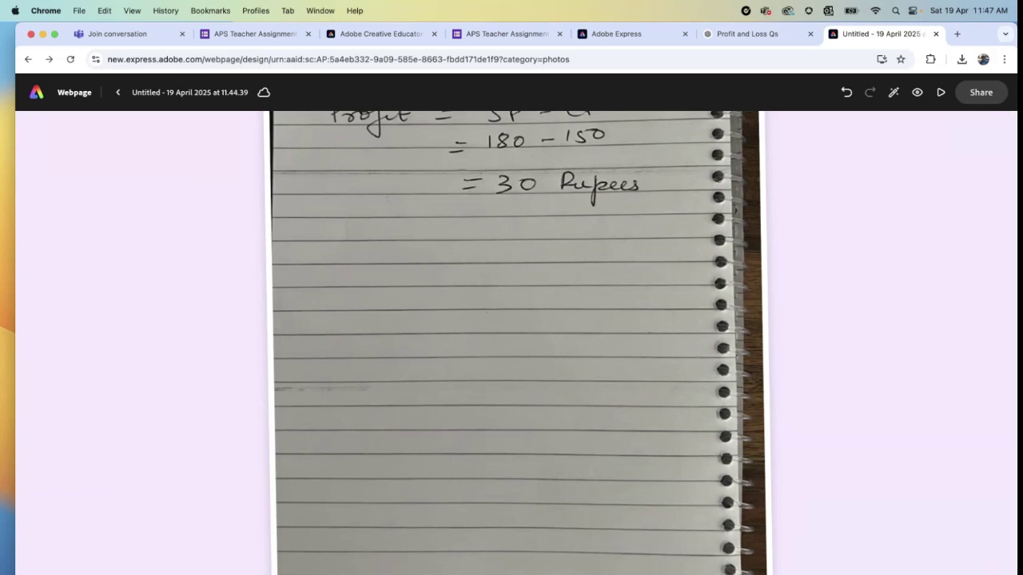
scroll(867, 442, up, 10)
scroll(867, 441, up, 3)
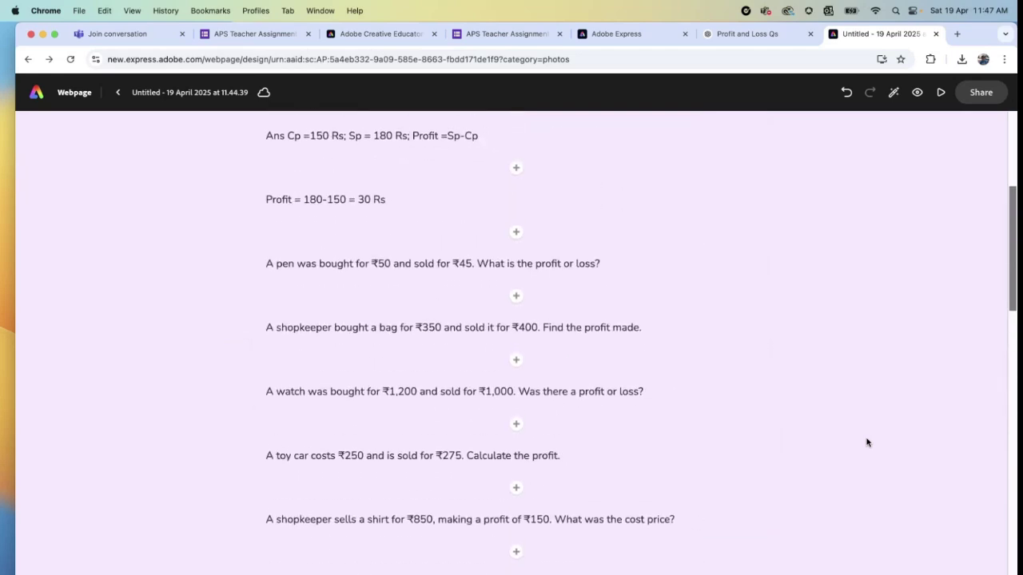
Publish the webpage to the web and create its shareable link.
click(972, 97)
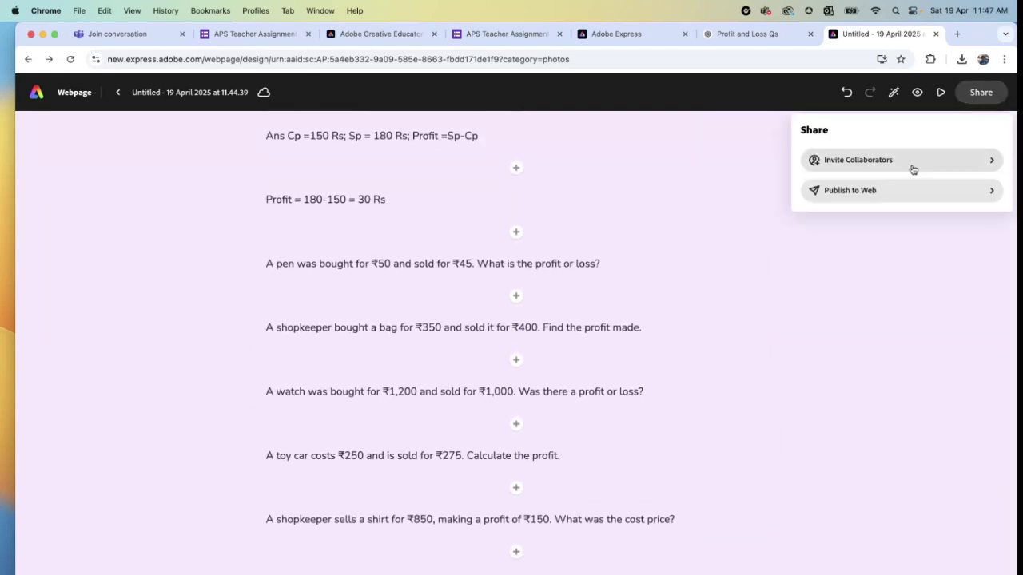
click(862, 192)
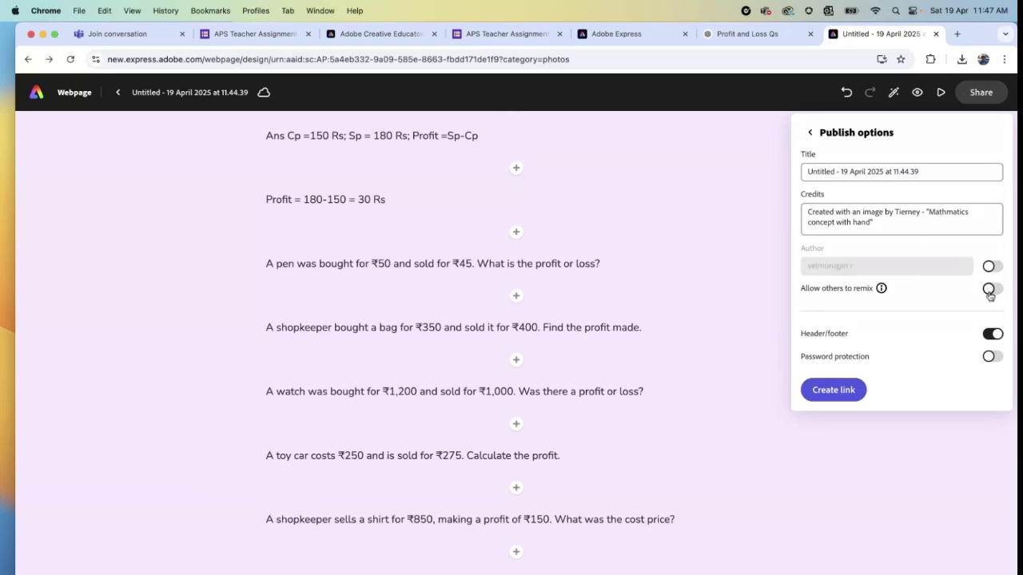
click(830, 389)
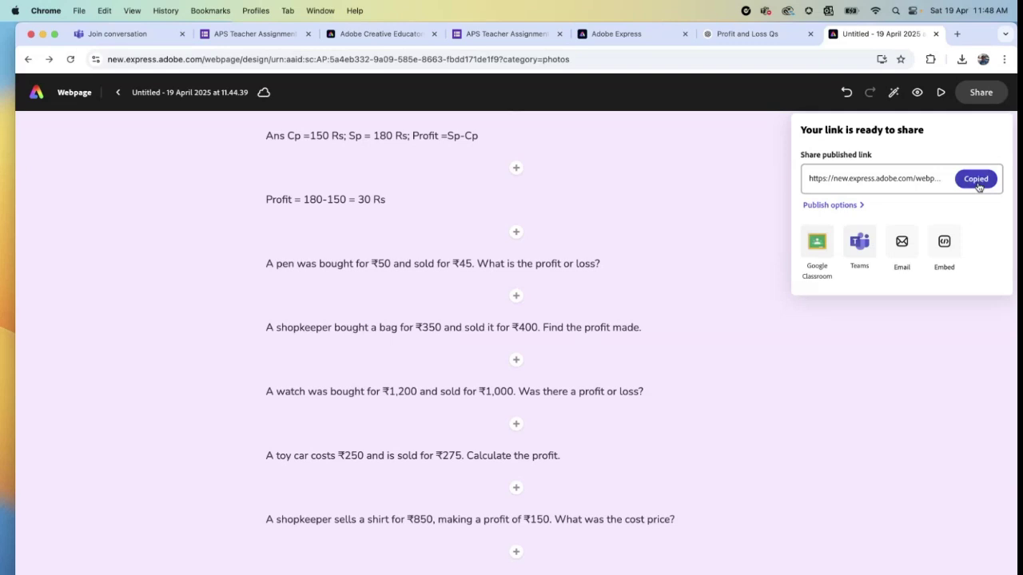
Dismiss the link panel and enter the student's name in the Google Form.
click(911, 322)
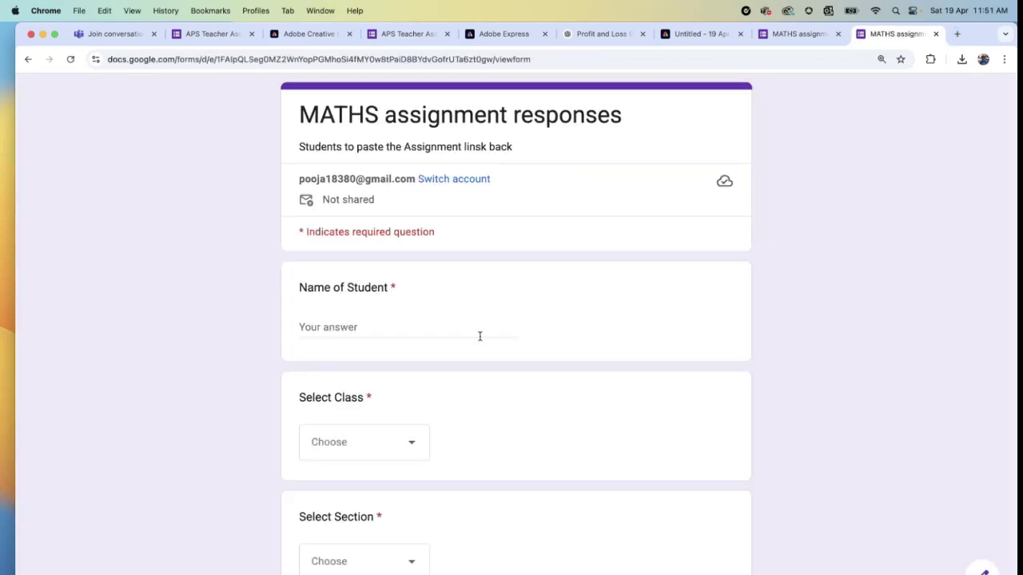
click(460, 328)
text(AAditya Rambhatla)
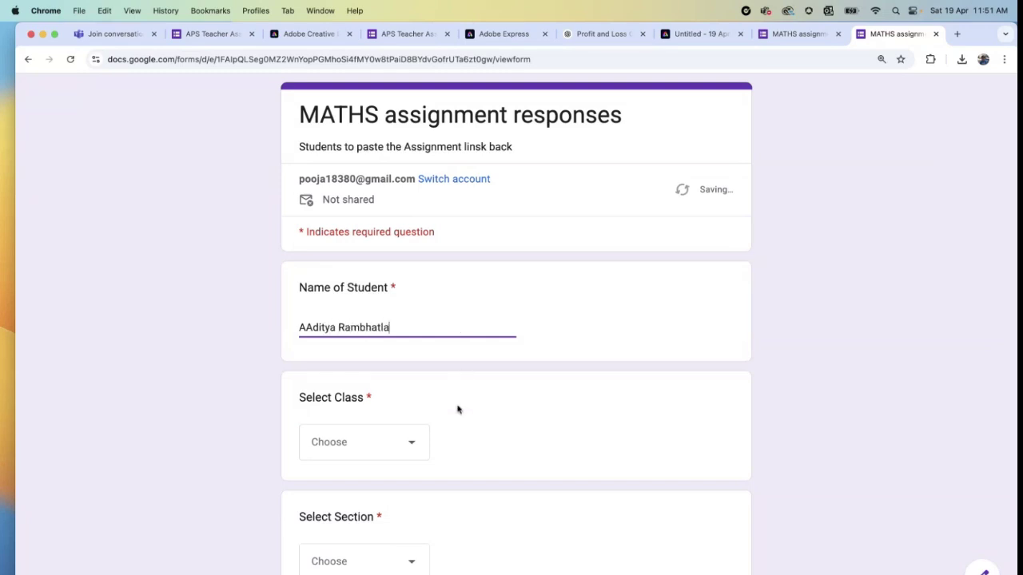
Select class 6 and section d in the form, then return to Adobe Express.
click(395, 451)
click(361, 505)
scroll(357, 506, down, 2)
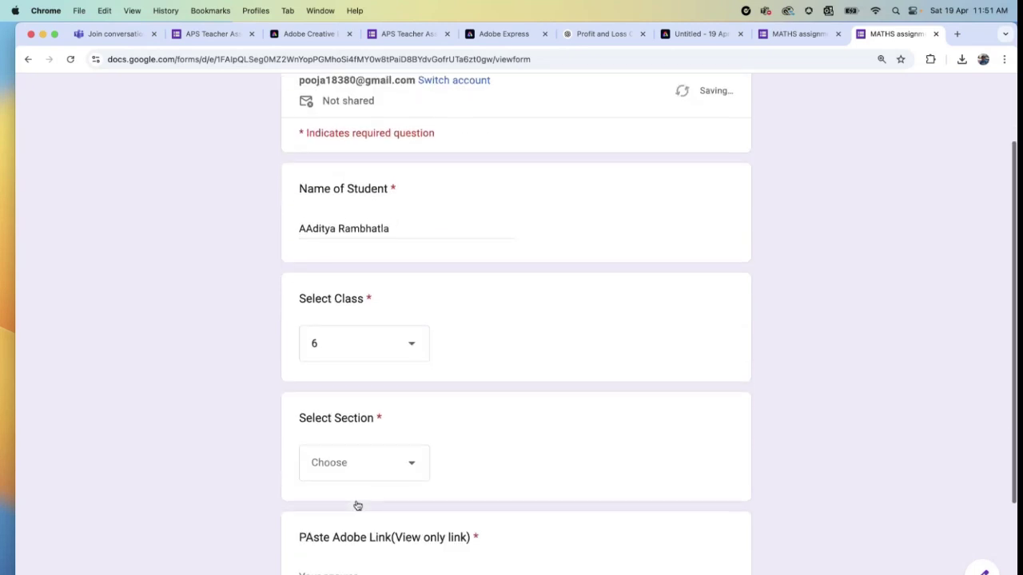
click(365, 474)
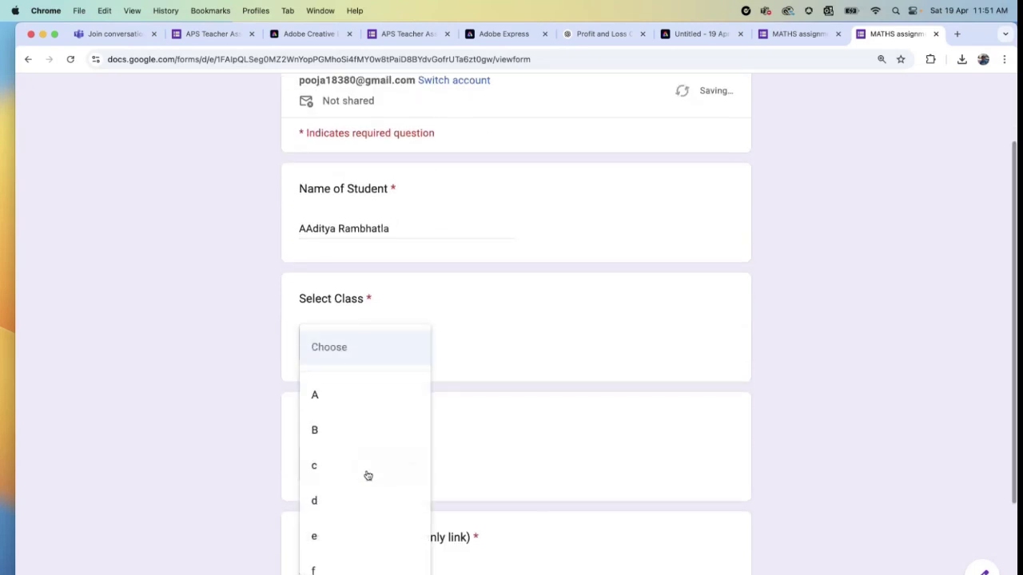
click(332, 500)
scroll(376, 393, down, 3)
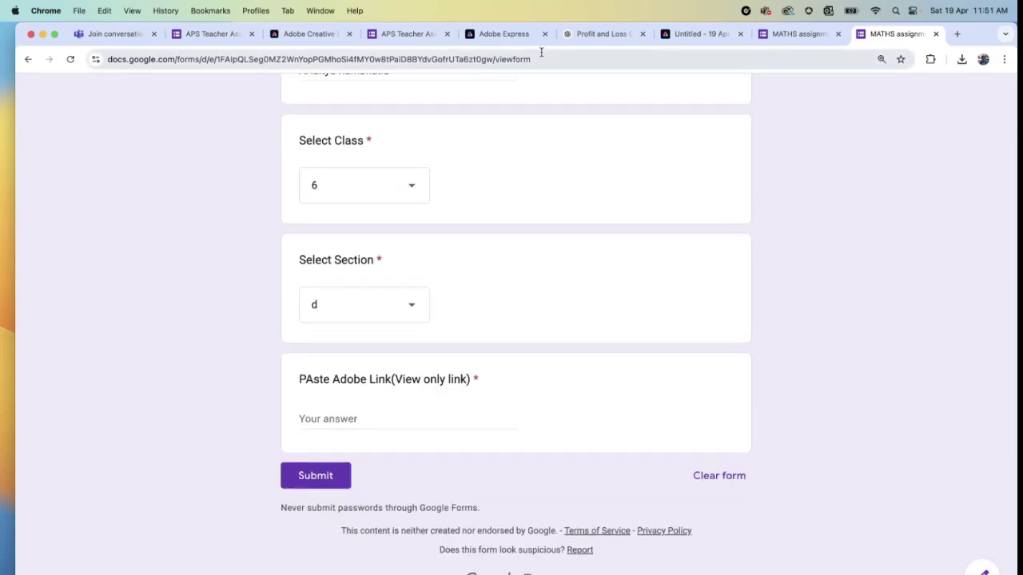
click(689, 35)
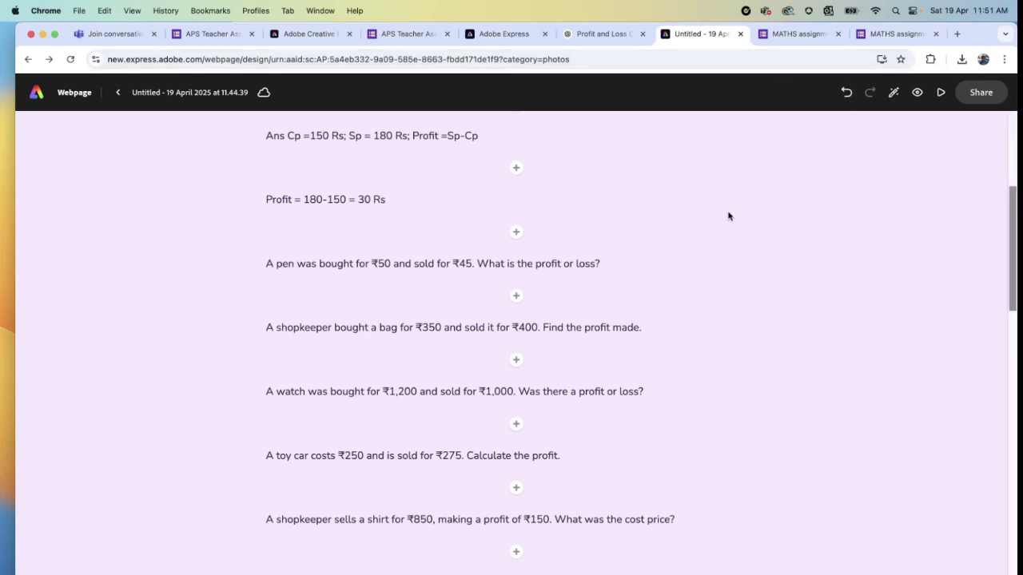
Copy the published webpage link from the Share panel.
scroll(728, 217, down, 15)
scroll(729, 227, up, 1)
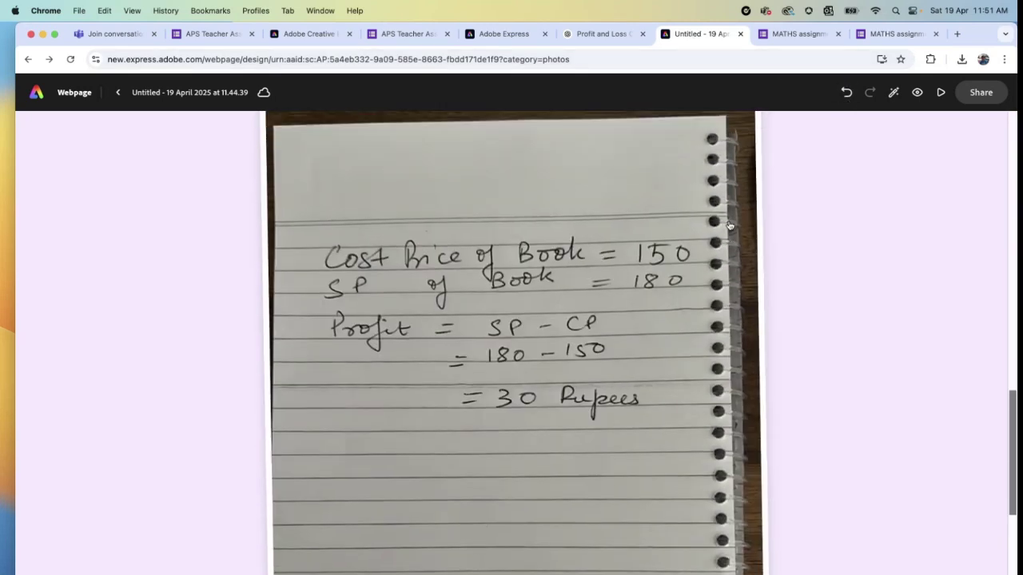
click(982, 92)
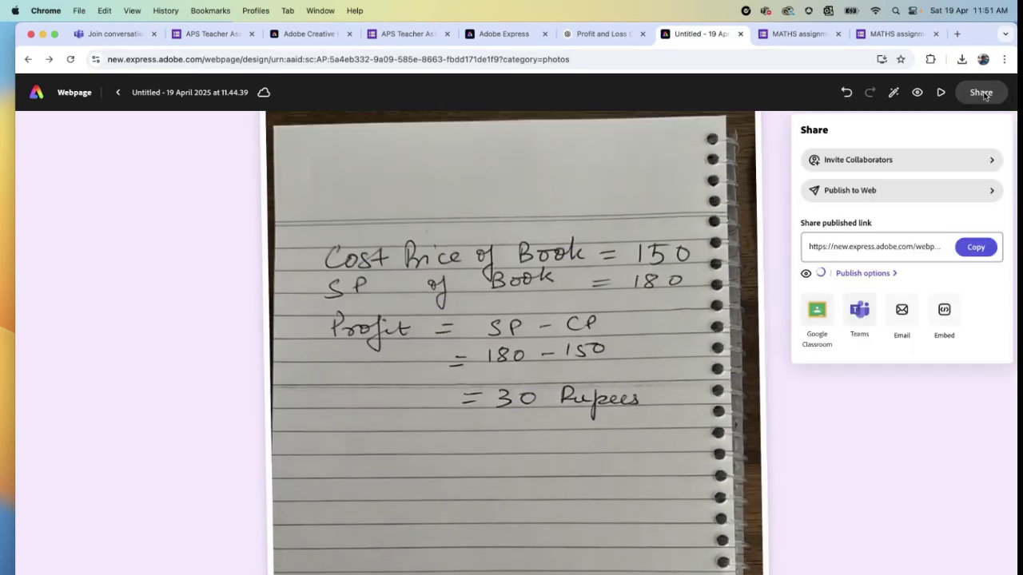
click(969, 253)
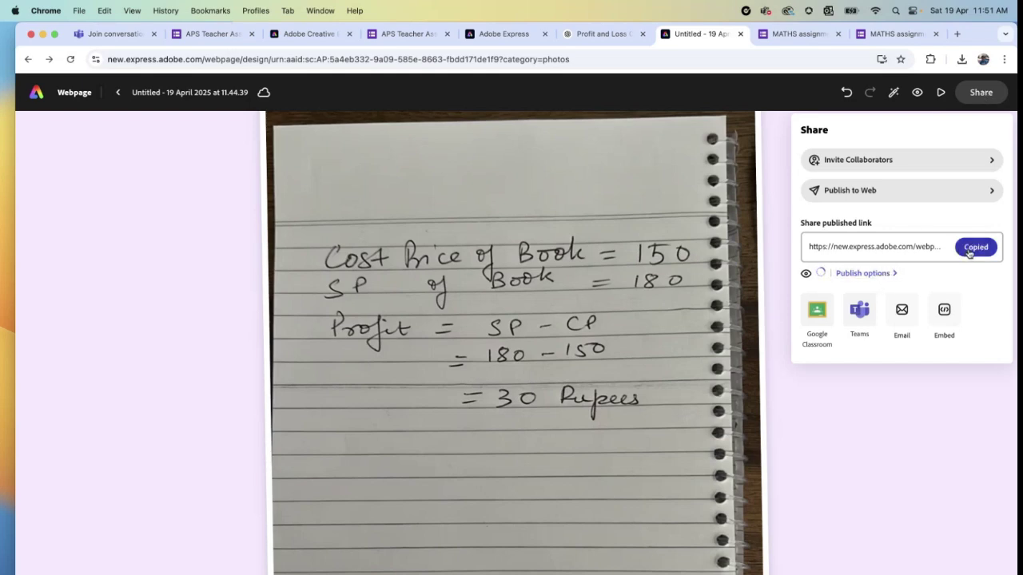
Paste the link into the form's Adobe link answer and submit the form.
click(875, 34)
click(341, 422)
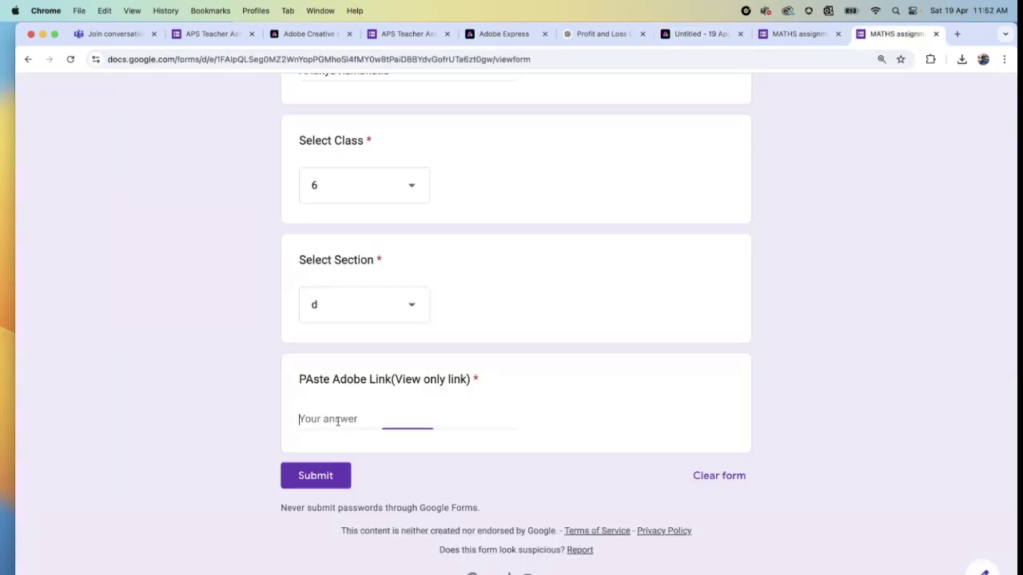
key(super+v)
click(316, 476)
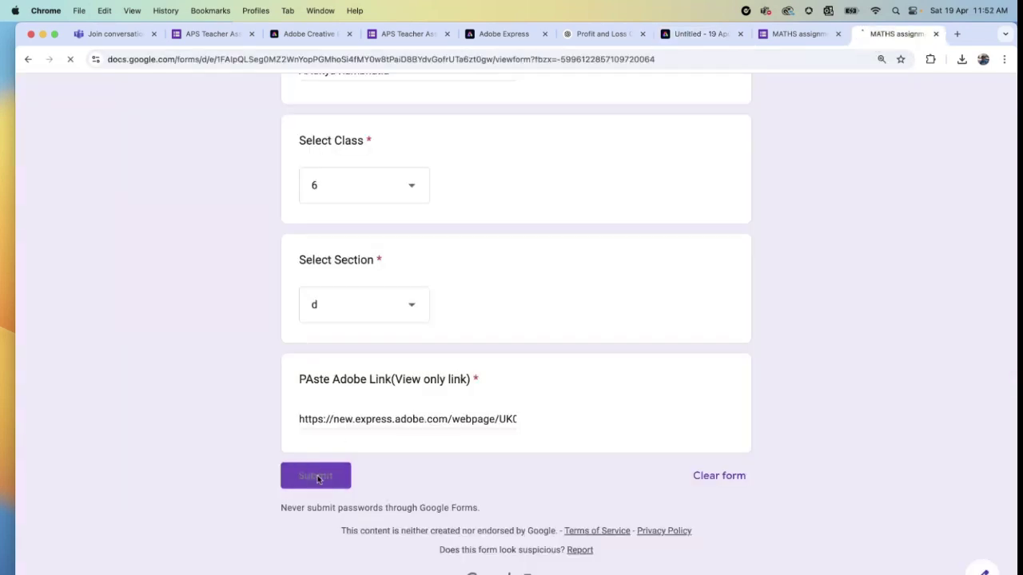